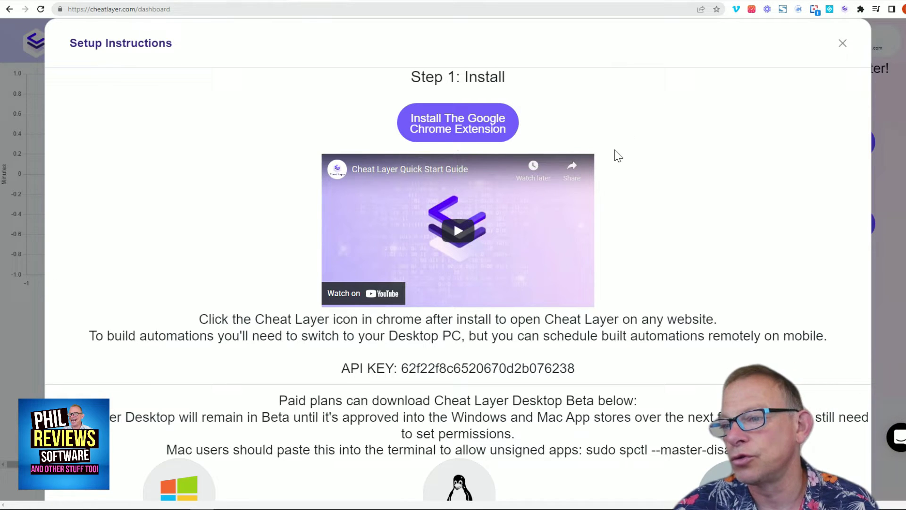
# Read through the Setup Instructions, dismiss them, and go to the Cheat Codes library
pyautogui.scroll(-4, 566, 236)
pyautogui.scroll(4, 415, 330)
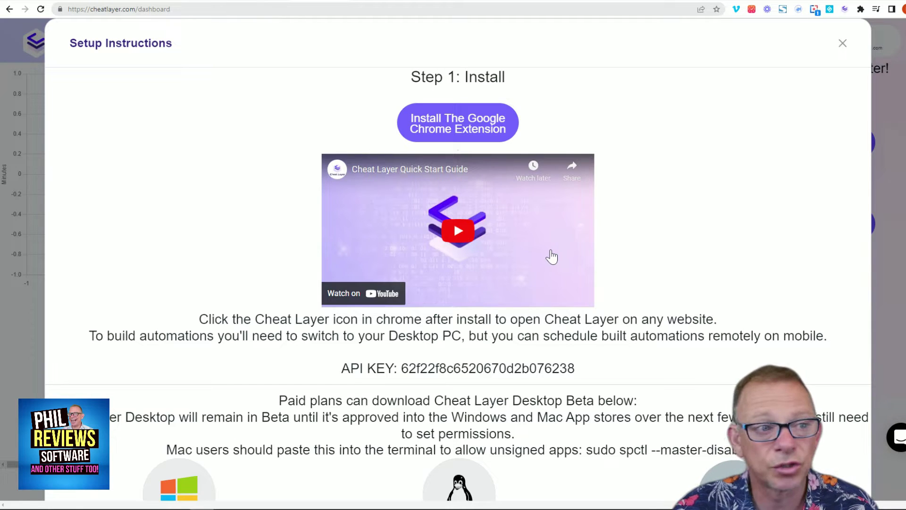
pyautogui.scroll(-6, 598, 249)
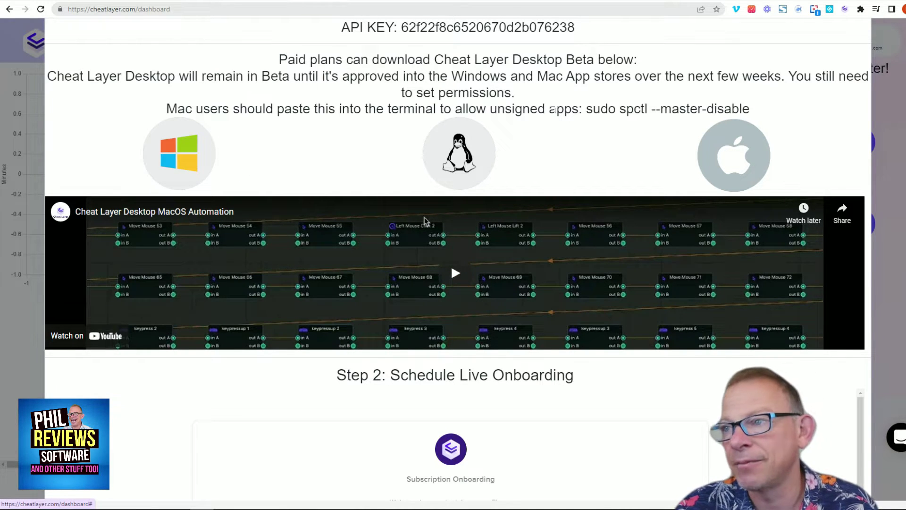
pyautogui.scroll(3, 424, 217)
pyautogui.scroll(-9, 451, 216)
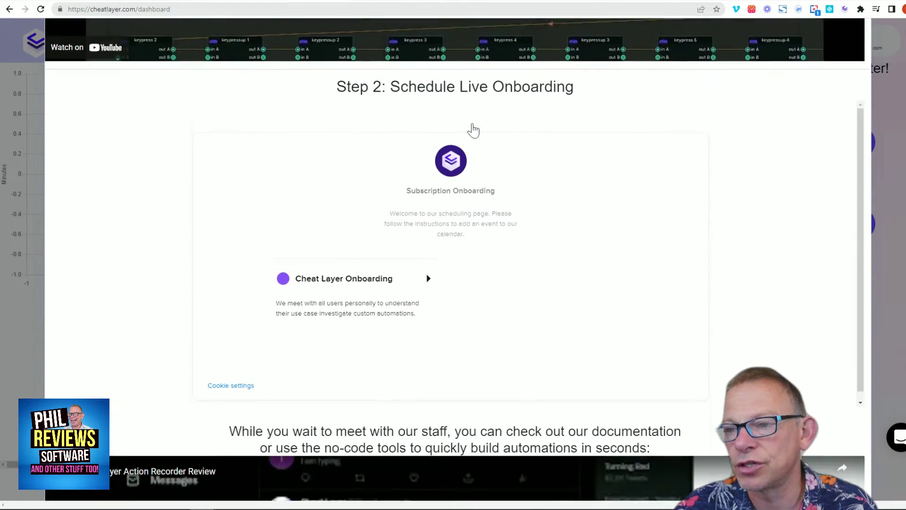
pyautogui.scroll(-2, 472, 130)
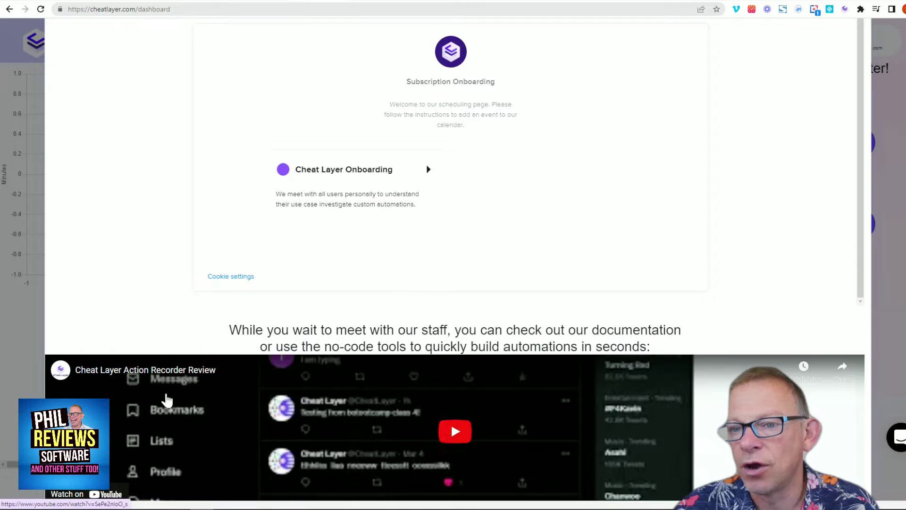
pyautogui.scroll(-3, 286, 392)
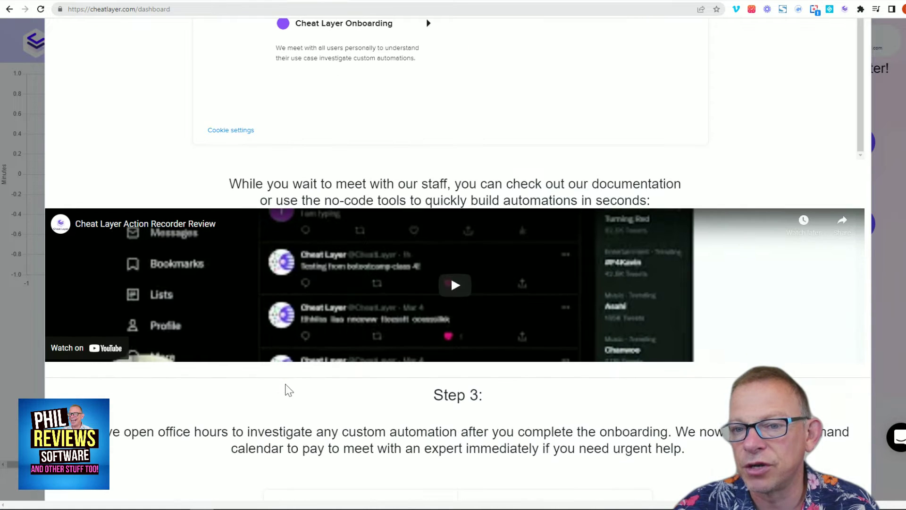
pyautogui.scroll(-5, 253, 423)
pyautogui.scroll(4, 252, 418)
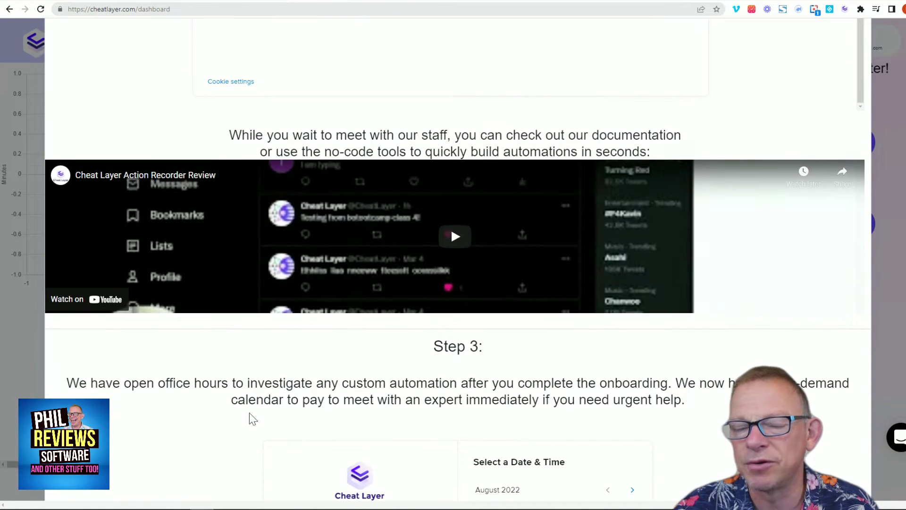
pyautogui.scroll(-3, 236, 419)
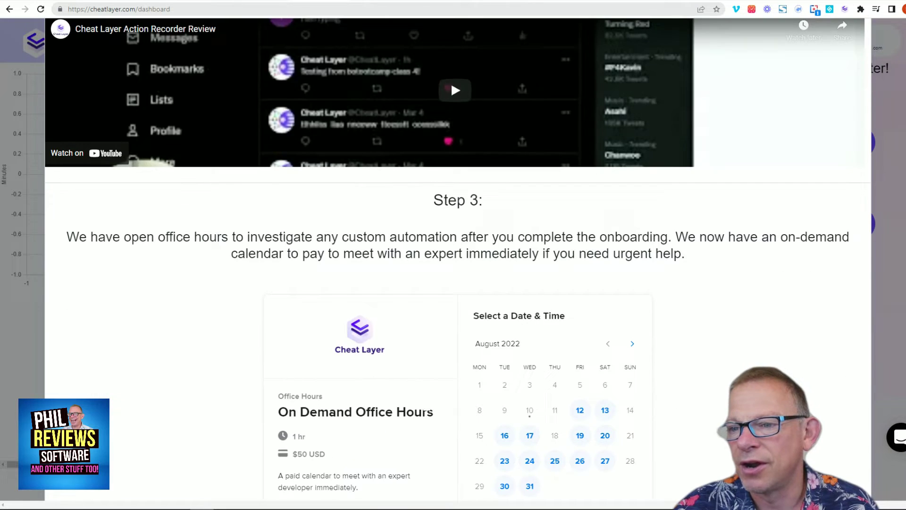
pyautogui.scroll(-2, 424, 408)
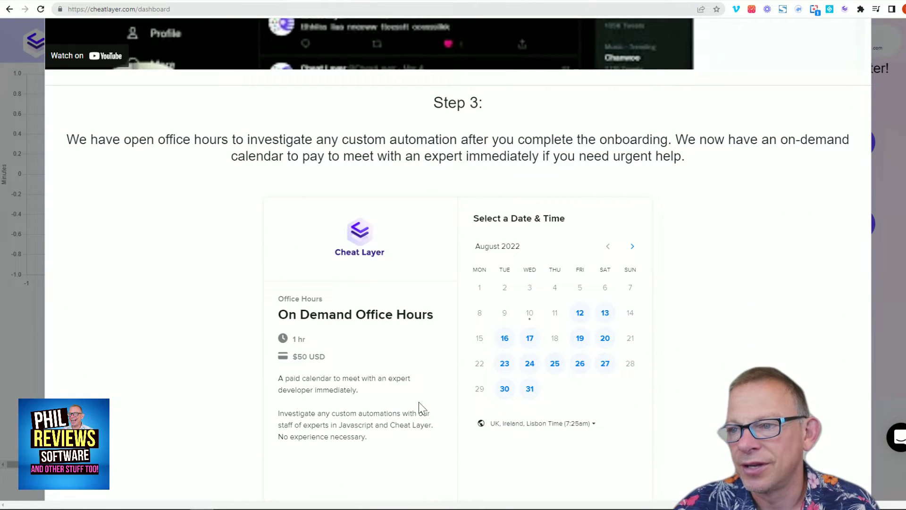
pyautogui.scroll(5, 418, 401)
pyautogui.scroll(3, 675, 217)
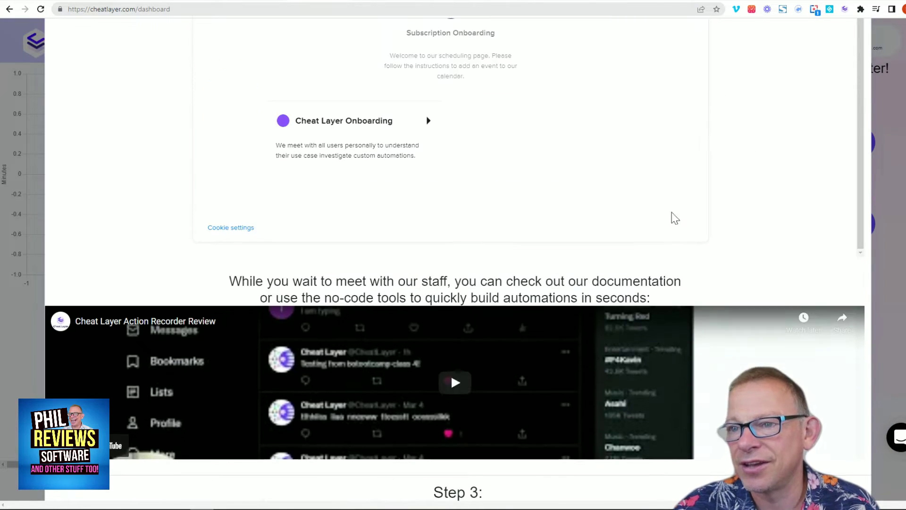
pyautogui.scroll(8, 546, 384)
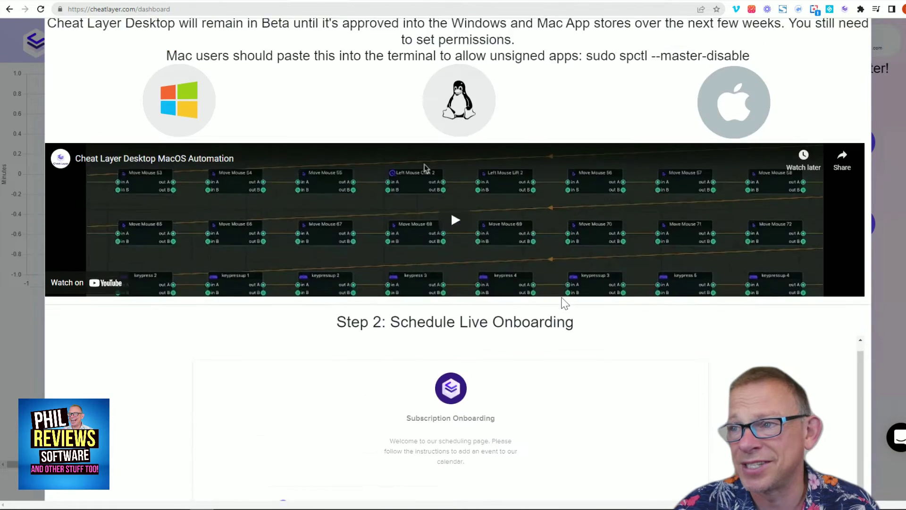
pyautogui.scroll(8, 564, 302)
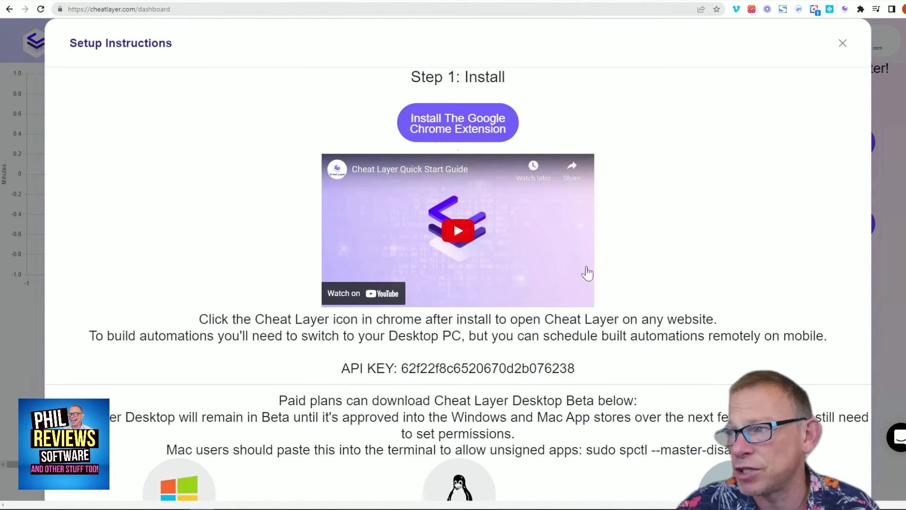
pyautogui.click(842, 44)
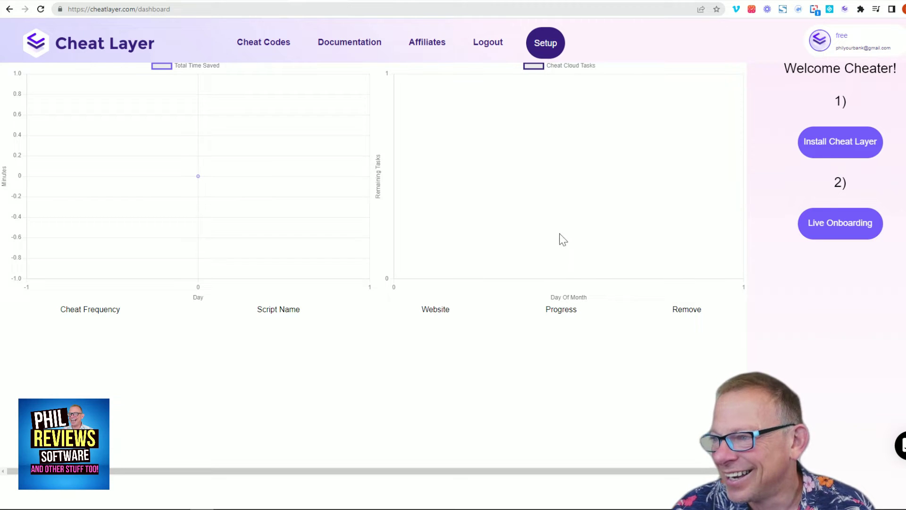
pyautogui.click(271, 48)
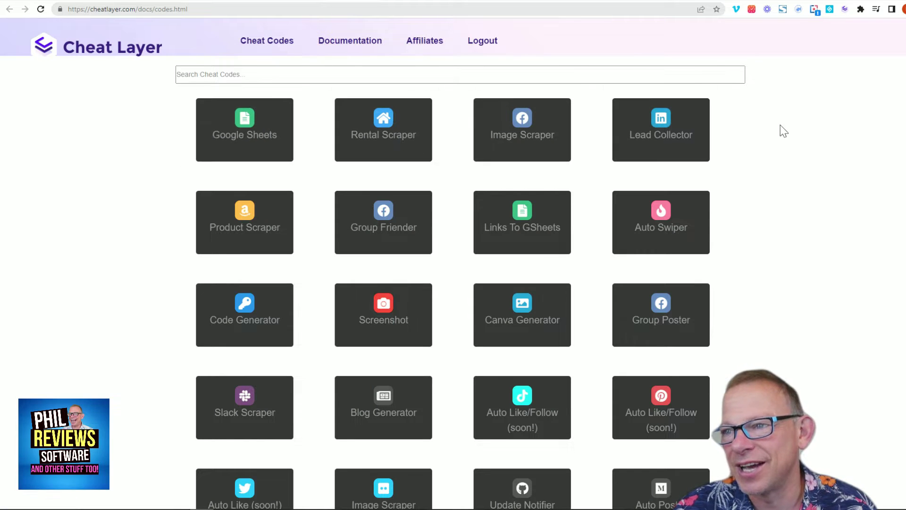
pyautogui.click(661, 149)
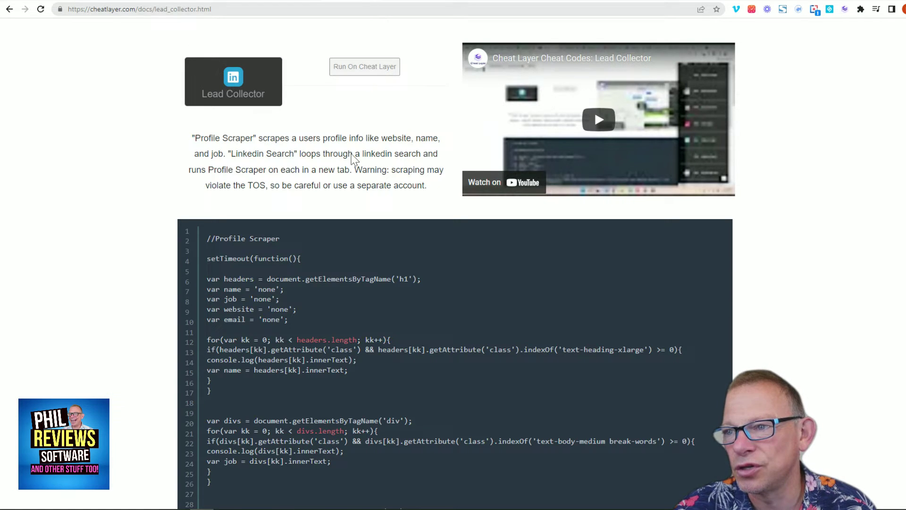
pyautogui.scroll(-12, 354, 170)
pyautogui.scroll(10, 401, 198)
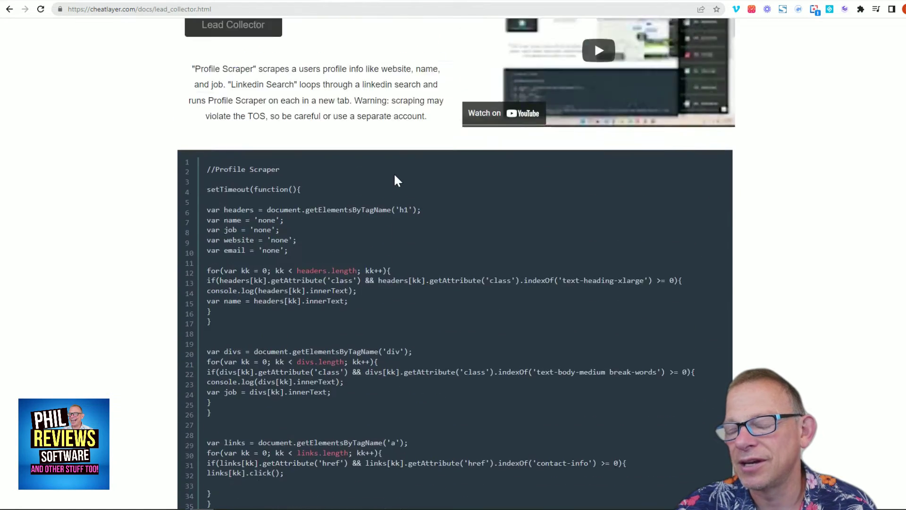
pyautogui.scroll(2, 395, 178)
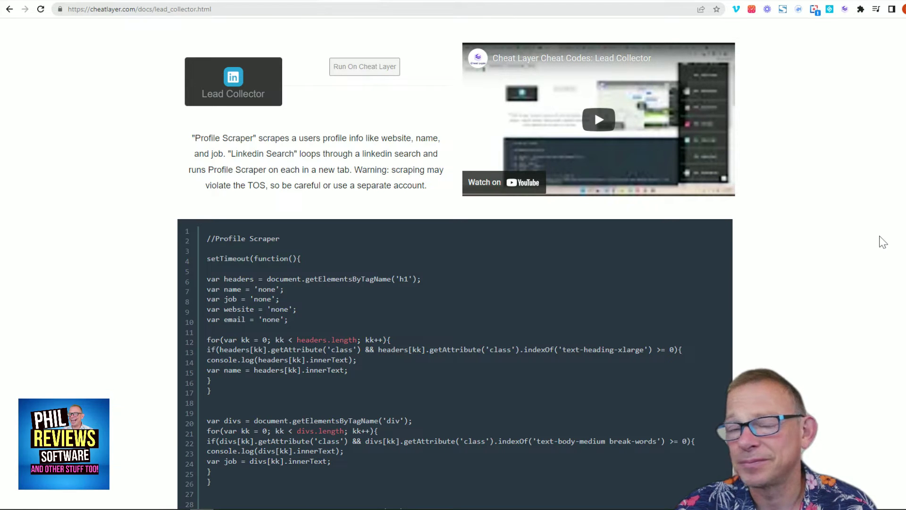
pyautogui.scroll(-10, 859, 243)
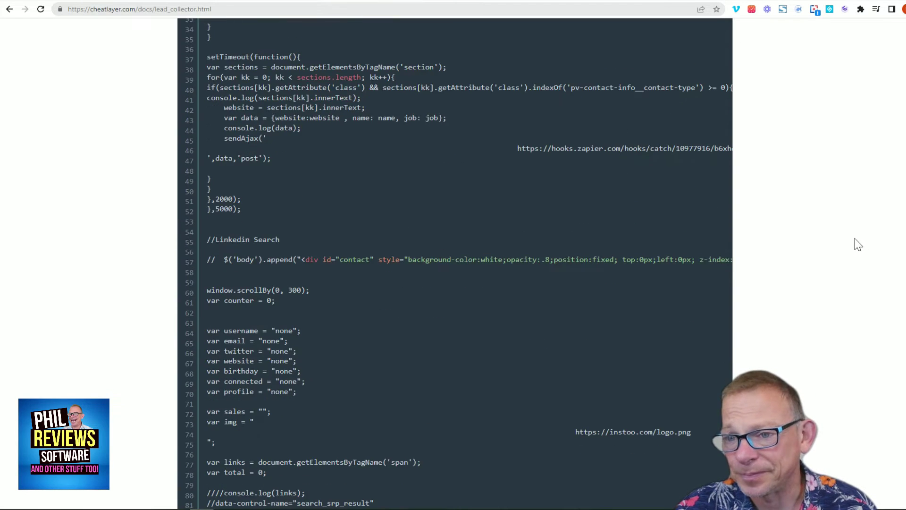
pyautogui.scroll(-3, 858, 245)
pyautogui.scroll(14, 829, 219)
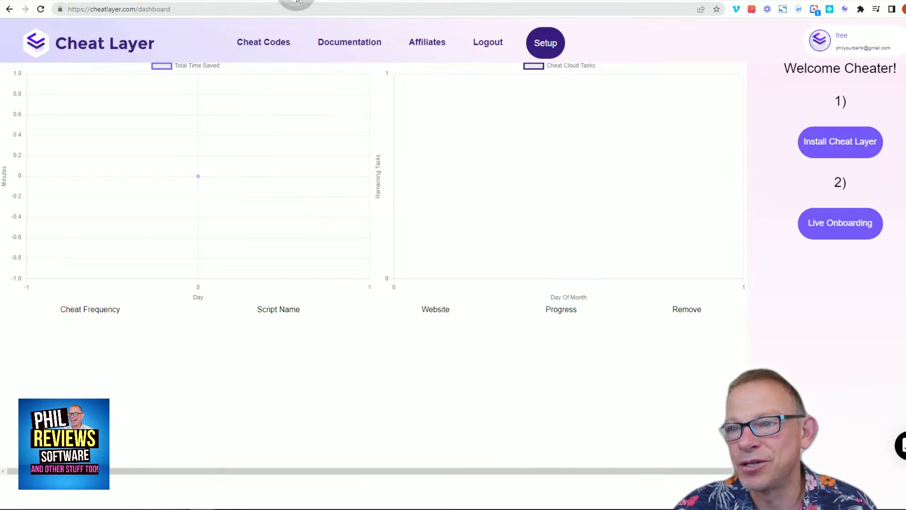
pyautogui.click(296, 1)
pyautogui.click(133, 30)
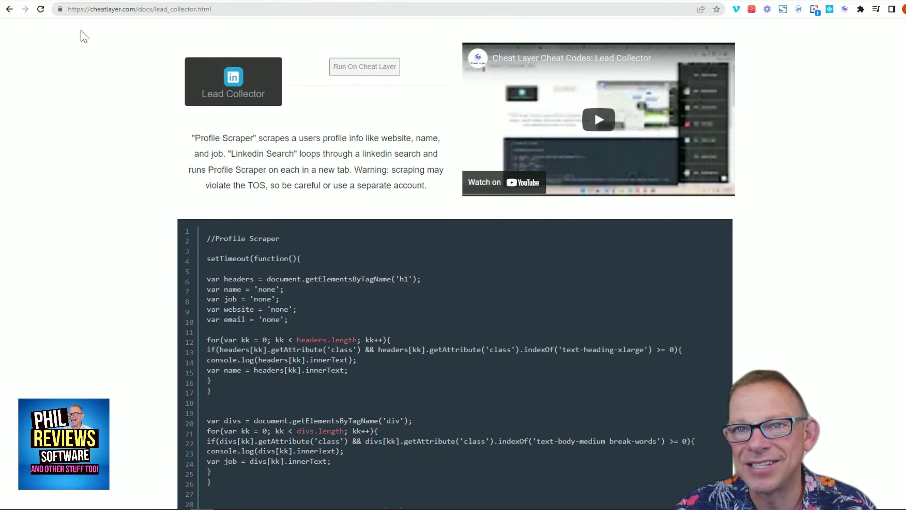
pyautogui.click(9, 9)
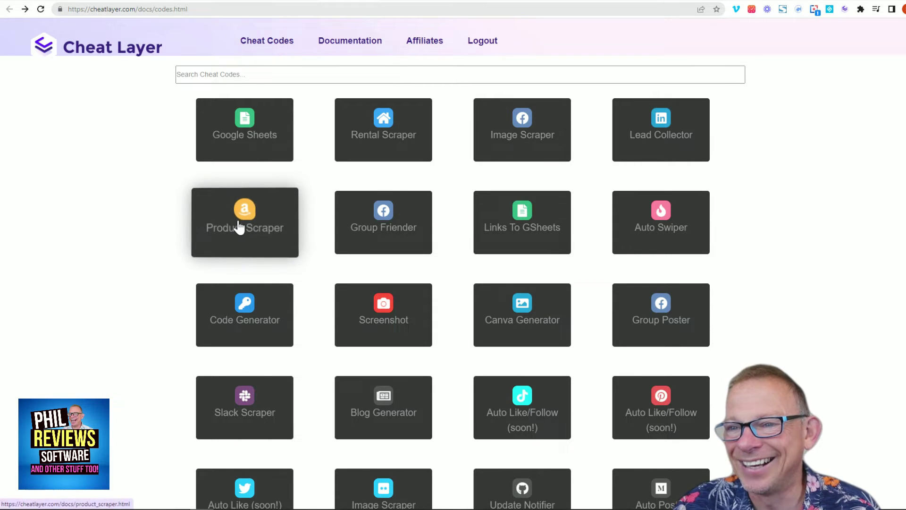
pyautogui.click(232, 229)
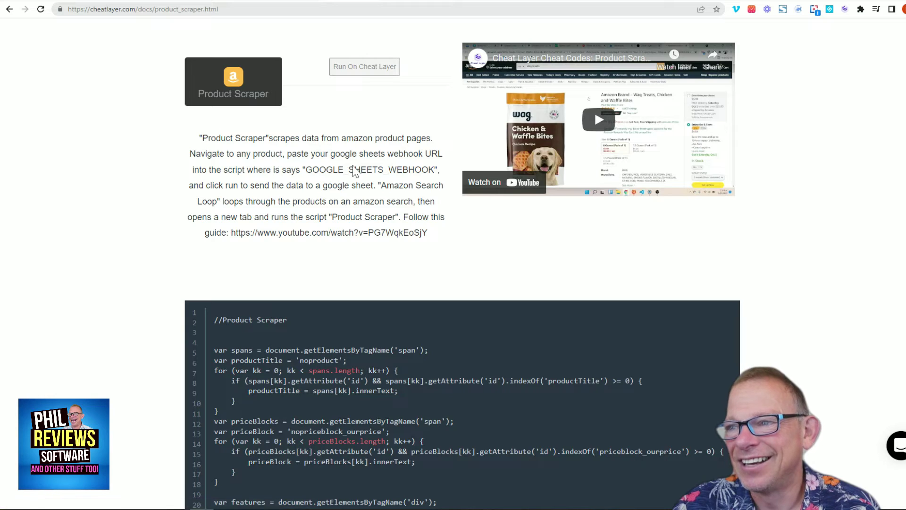
pyautogui.click(225, 90)
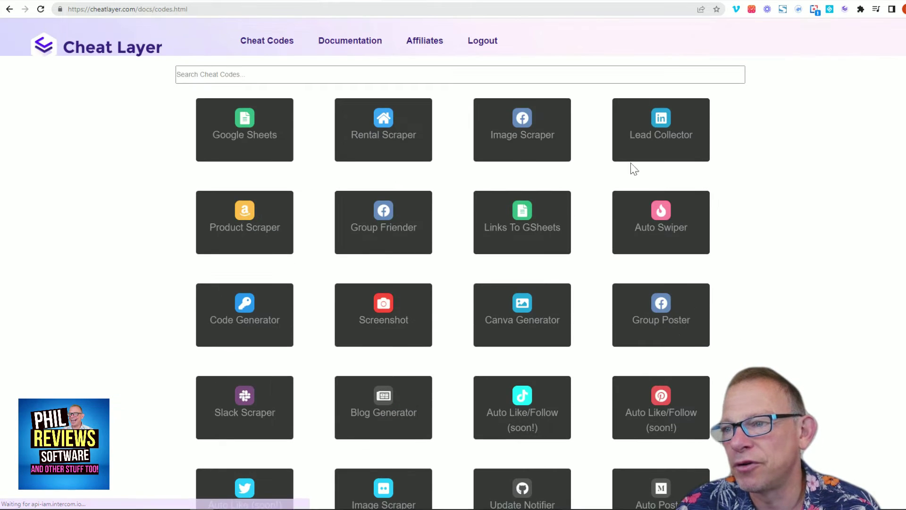
pyautogui.scroll(-1, 867, 242)
pyautogui.scroll(-3, 870, 244)
pyautogui.scroll(4, 864, 243)
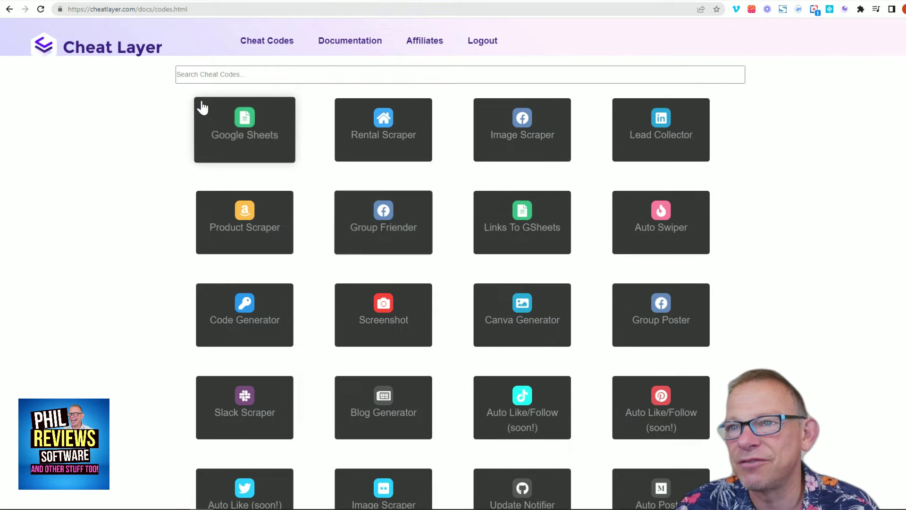
pyautogui.click(228, 137)
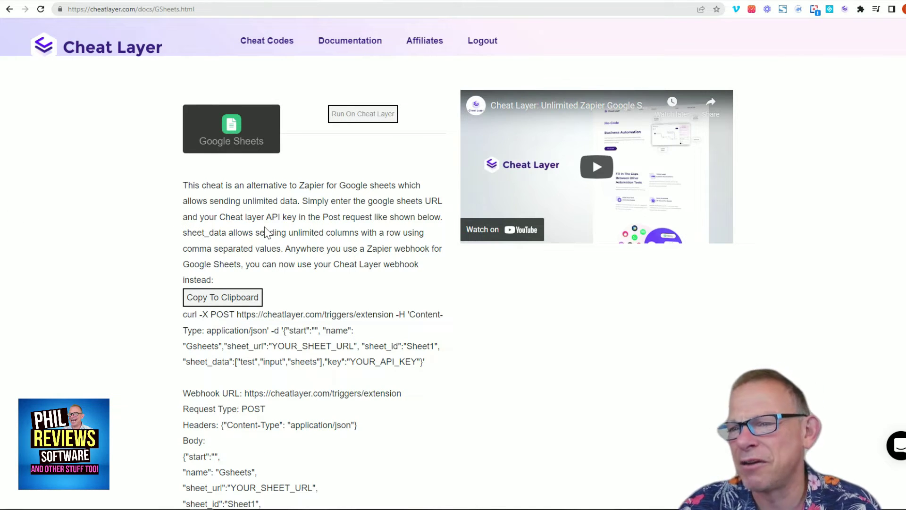
pyautogui.scroll(-1, 290, 258)
pyautogui.scroll(-5, 288, 259)
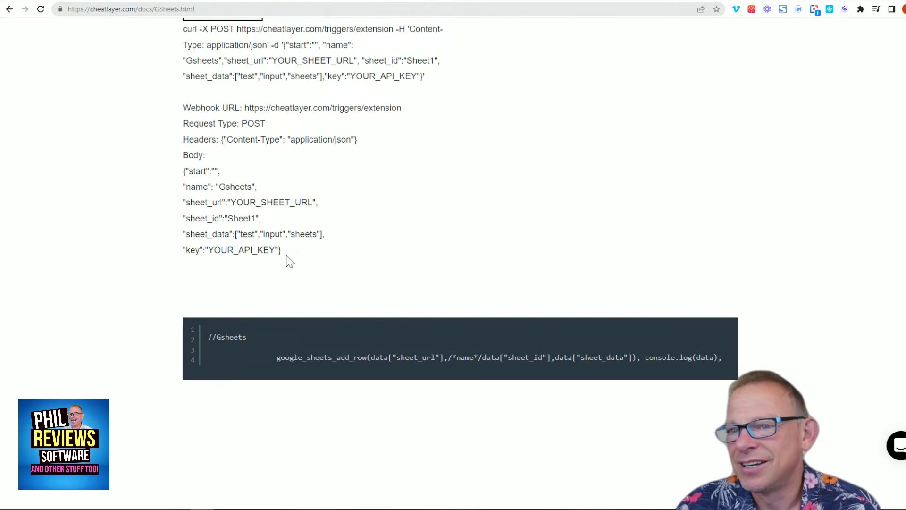
pyautogui.scroll(6, 286, 248)
pyautogui.click(9, 9)
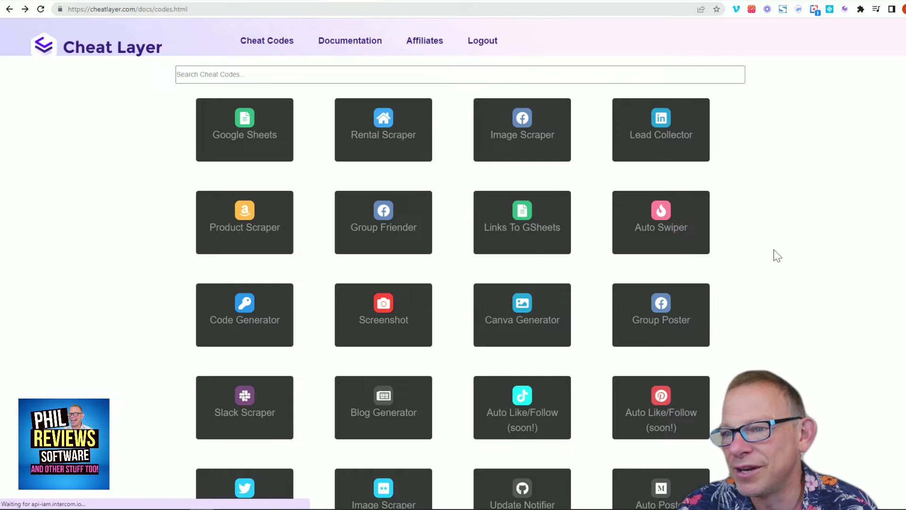
# Preview the Group Friender and Group Poster cheat code pages, returning to the grid each time
pyautogui.scroll(-2, 774, 256)
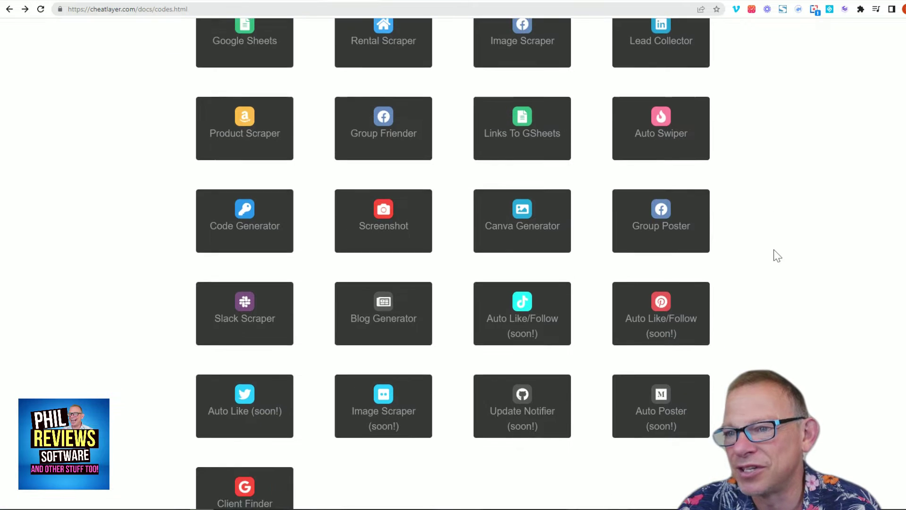
pyautogui.click(366, 138)
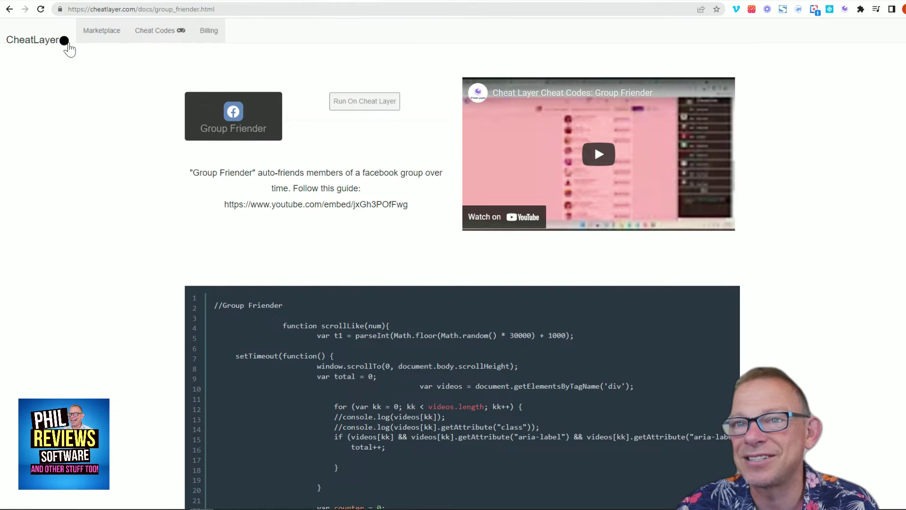
pyautogui.click(9, 9)
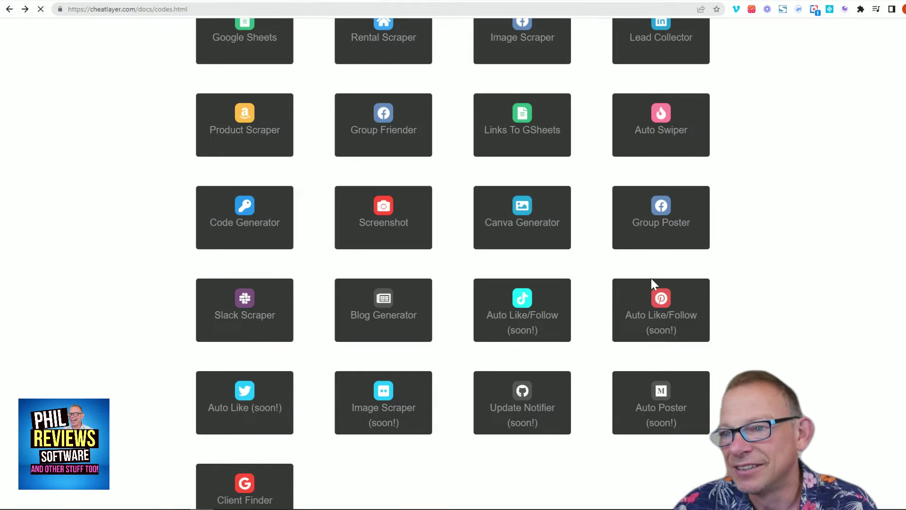
pyautogui.scroll(-2, 680, 280)
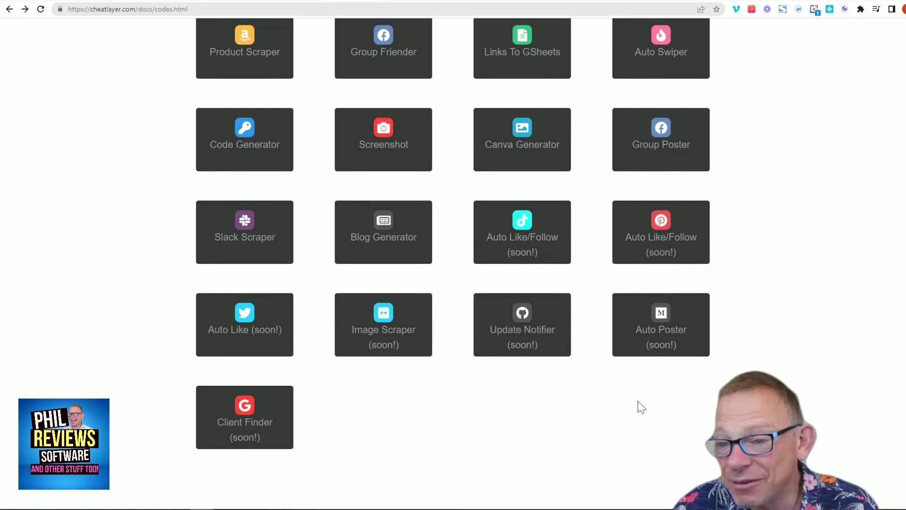
pyautogui.scroll(2, 763, 370)
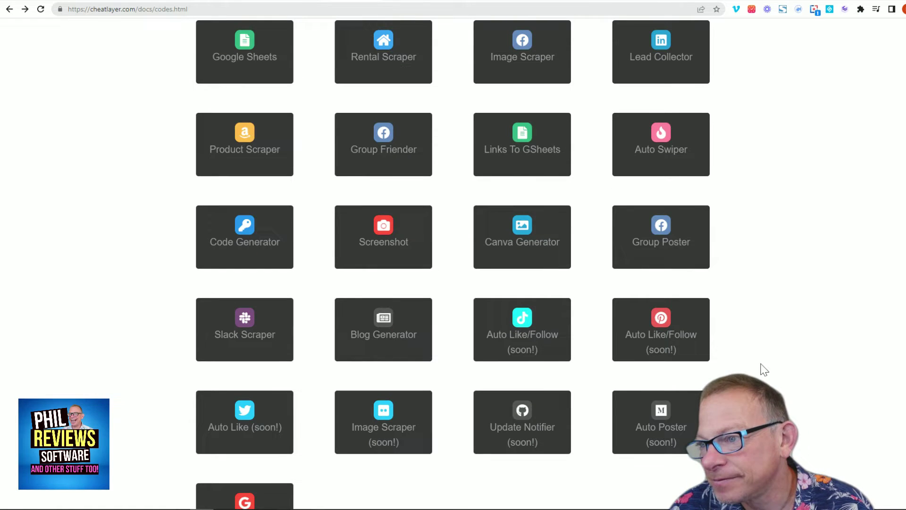
pyautogui.click(649, 236)
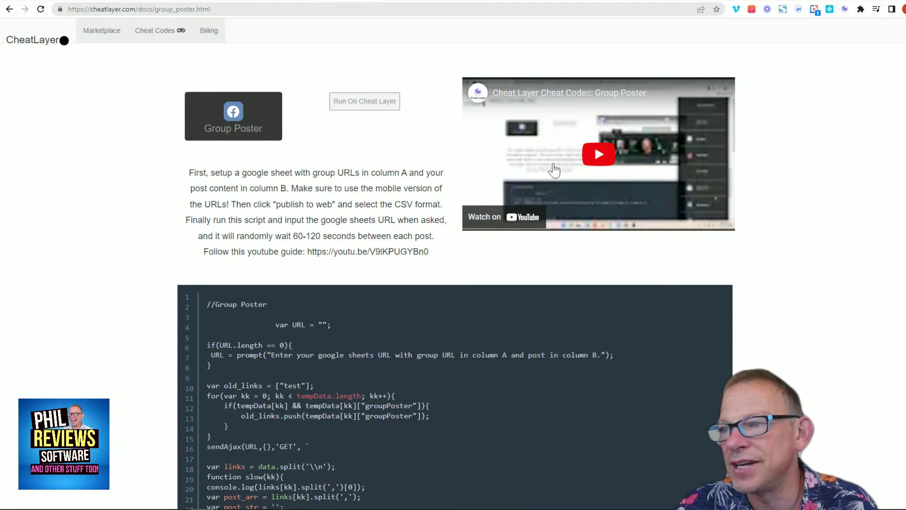
pyautogui.click(14, 7)
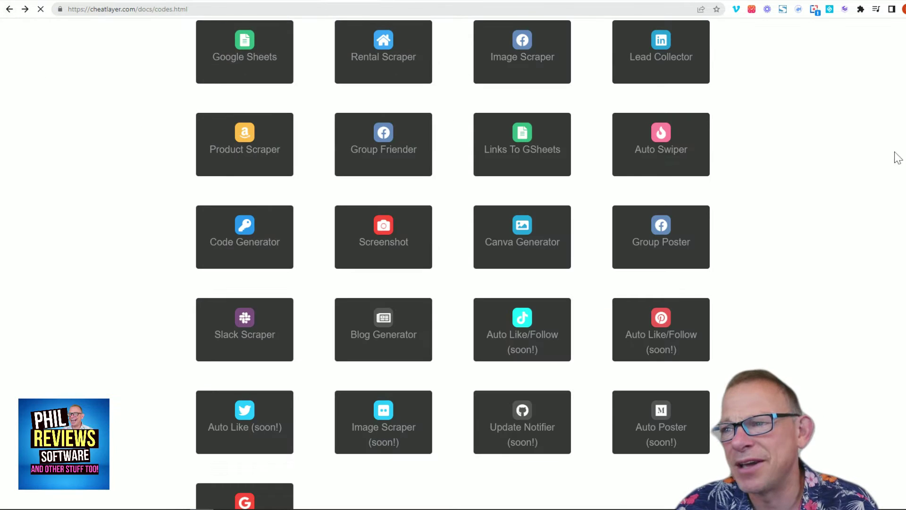
# Find the Auto Swiper tile in the grid and view its page
pyautogui.scroll(-2, 875, 186)
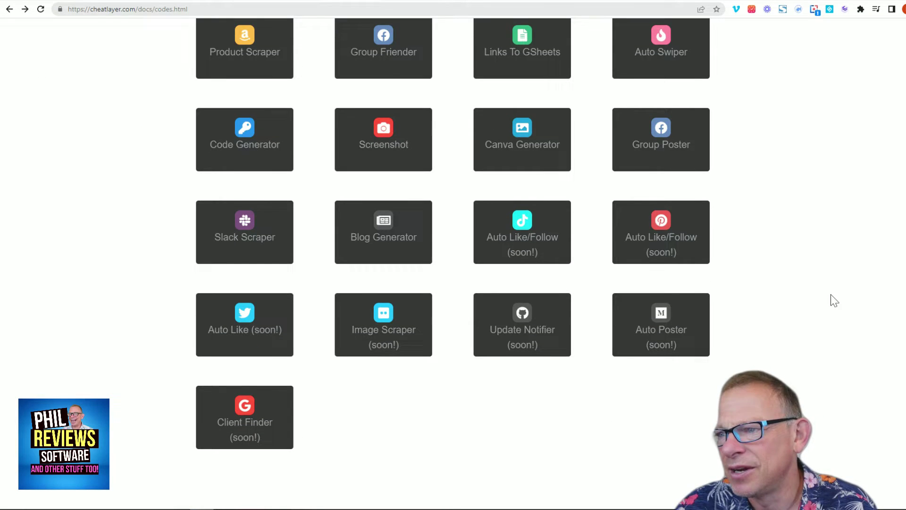
pyautogui.scroll(4, 830, 294)
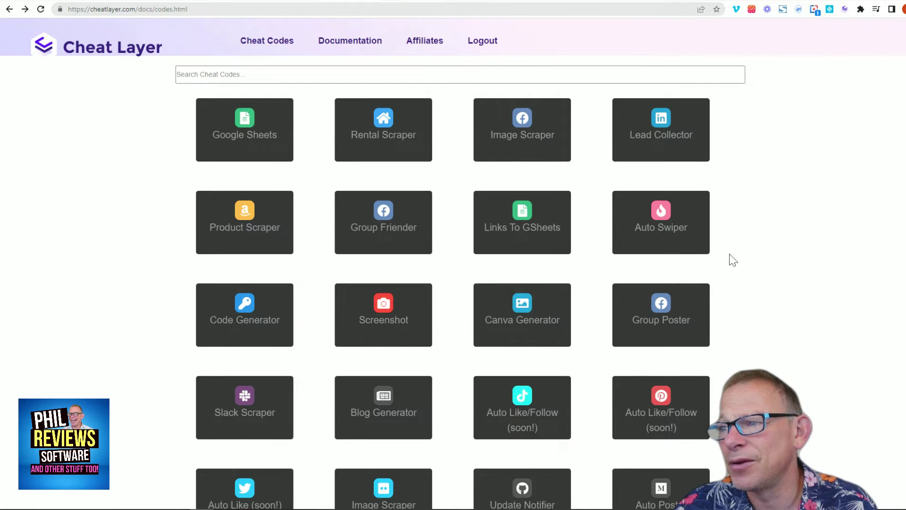
pyautogui.click(643, 240)
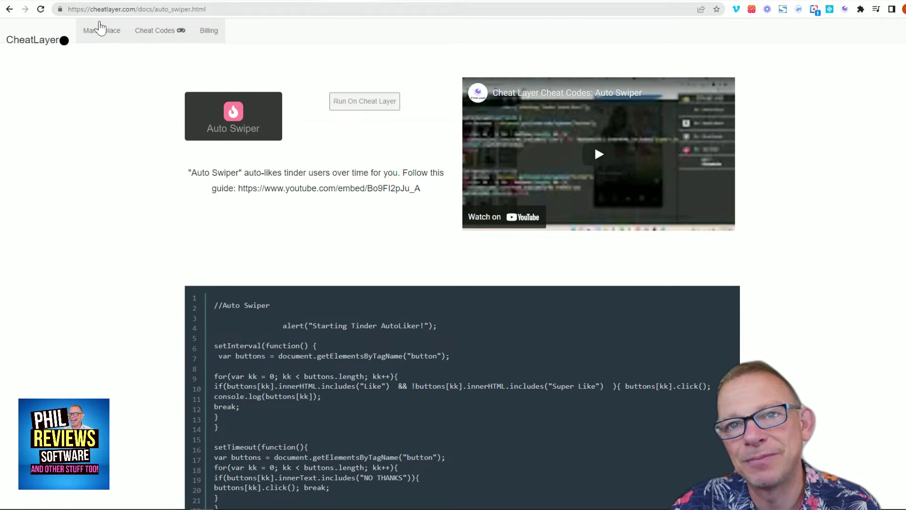
# Leave the Auto Swiper page and browse the Cheat Codes automation tiles
pyautogui.click(8, 12)
pyautogui.scroll(-3, 198, 226)
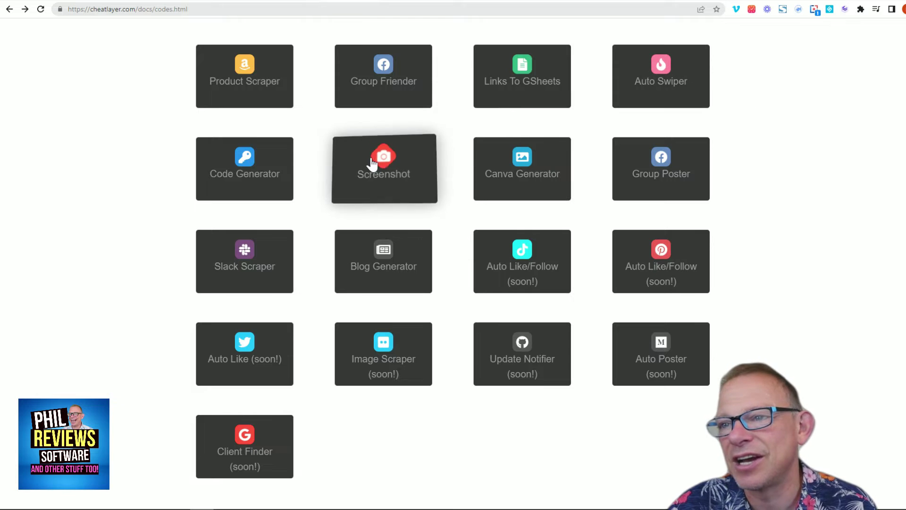
pyautogui.scroll(2, 243, 165)
pyautogui.scroll(1, 243, 162)
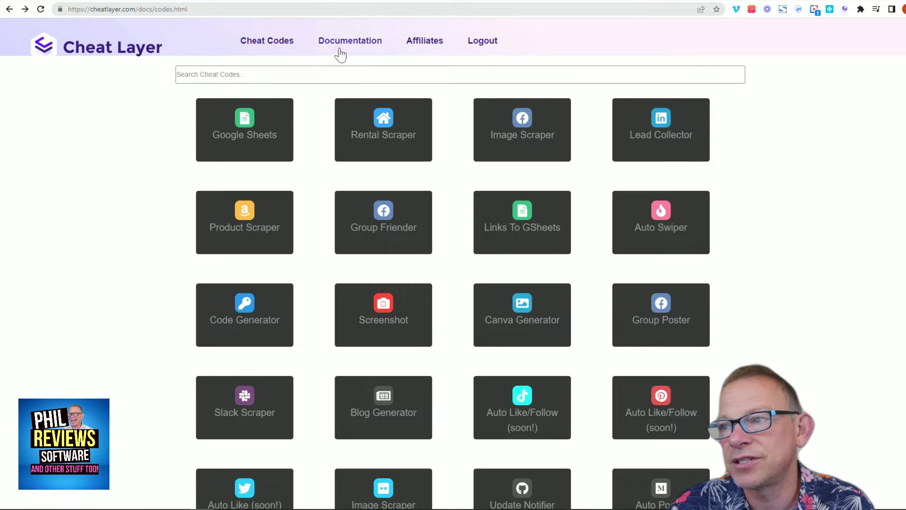
pyautogui.scroll(-4, 471, 205)
pyautogui.scroll(4, 471, 209)
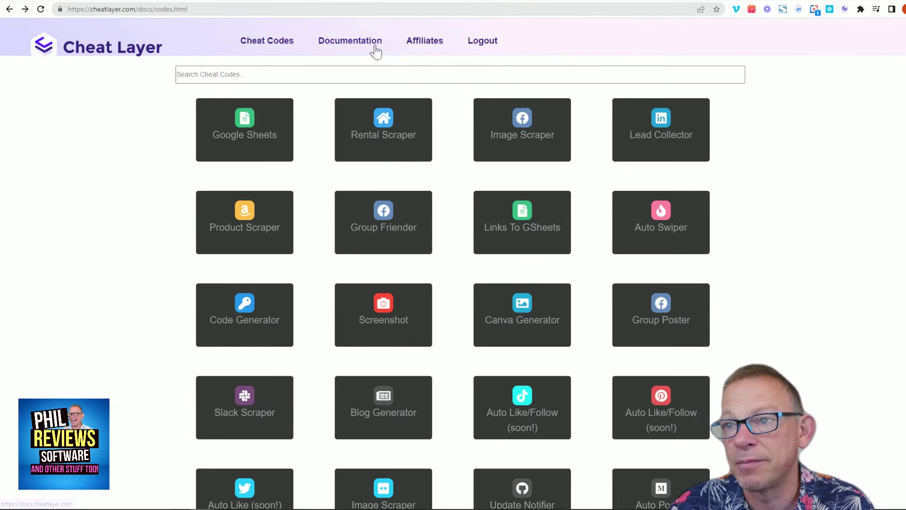
# Skim the Setup and Onboarding page of the Cheat Layer documentation
pyautogui.click(371, 46)
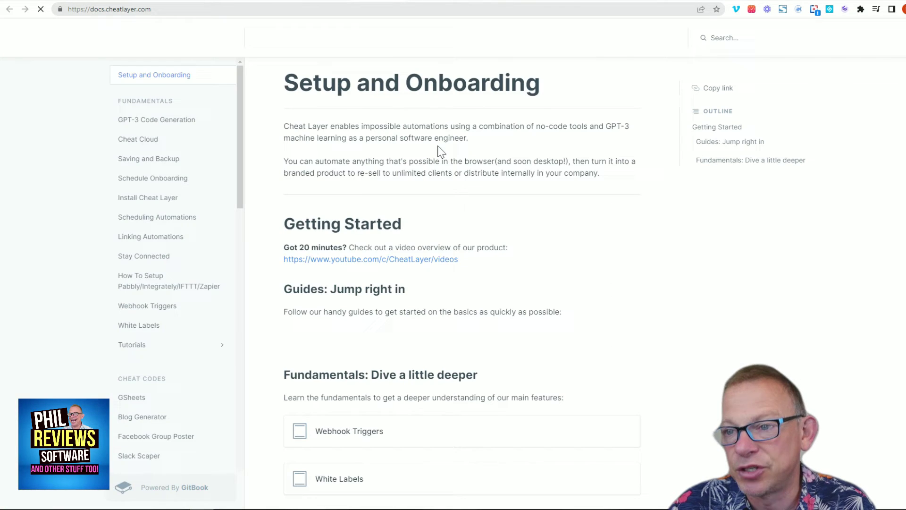
pyautogui.scroll(-3, 439, 152)
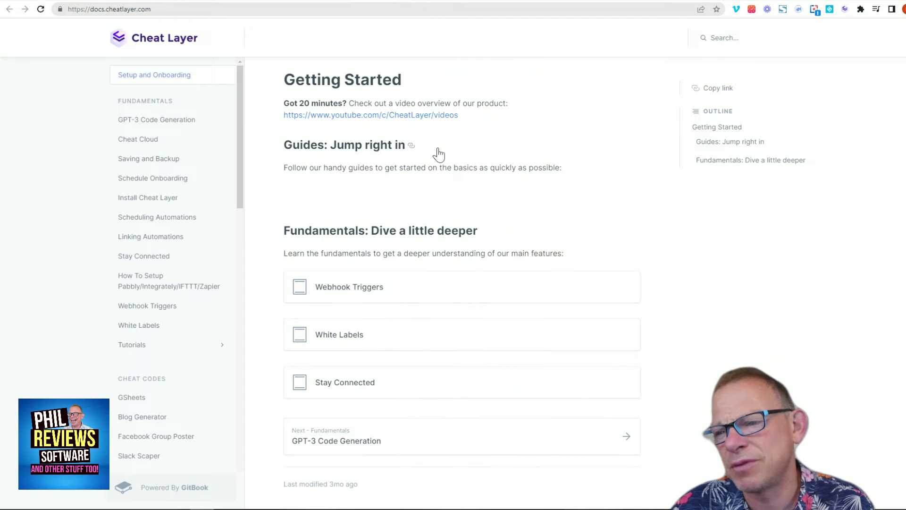
pyautogui.scroll(3, 438, 152)
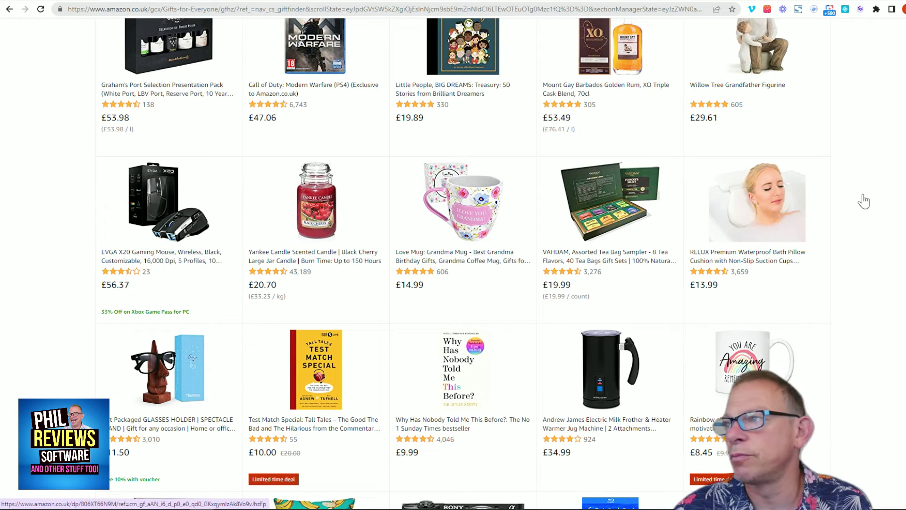
# Launch the Cheat Layer side panel on the Amazon gift listing and inspect product elements
pyautogui.click(861, 11)
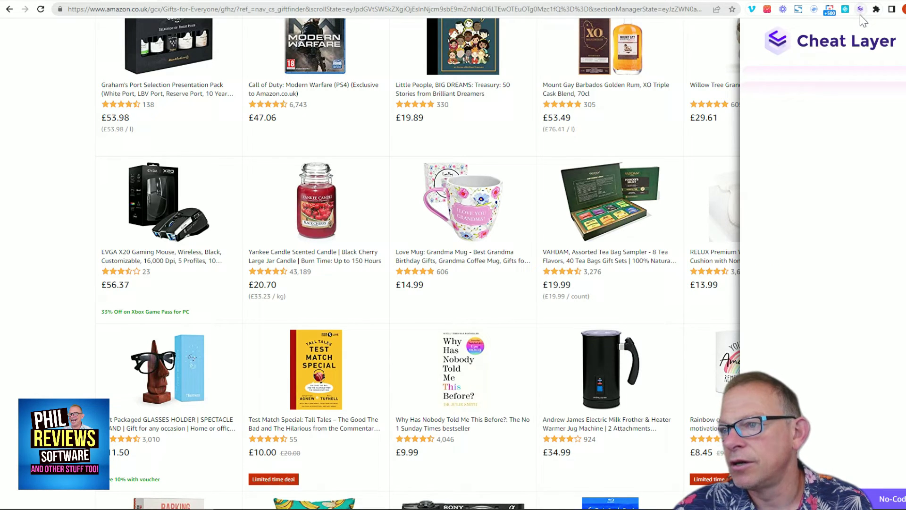
pyautogui.moveTo(585, 212)
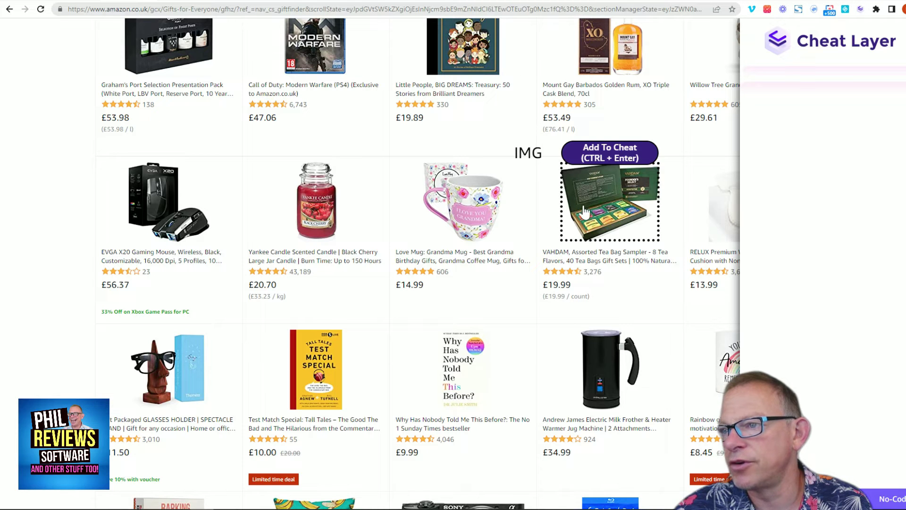
pyautogui.moveTo(162, 220)
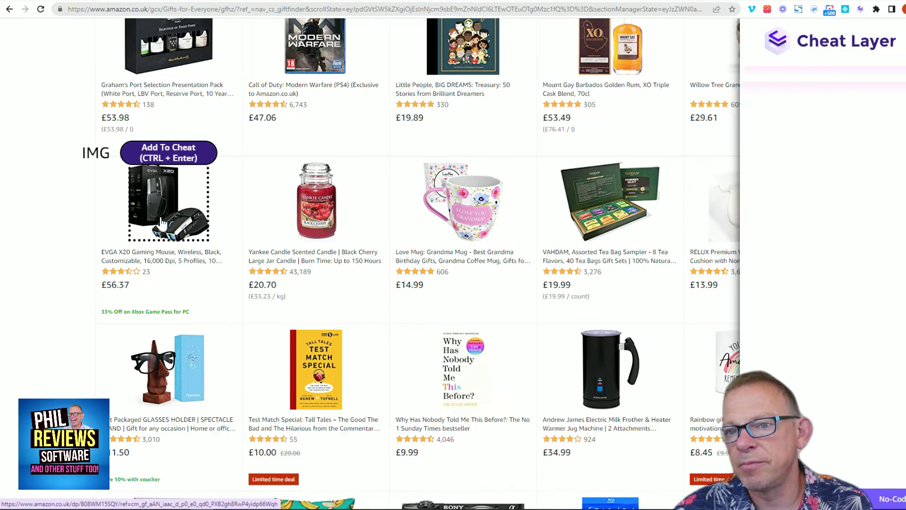
pyautogui.moveTo(280, 276)
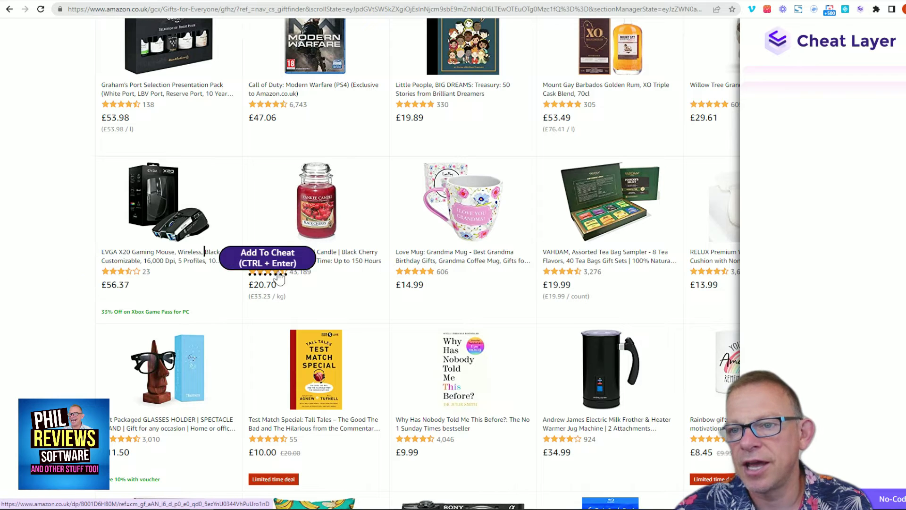
pyautogui.moveTo(488, 237)
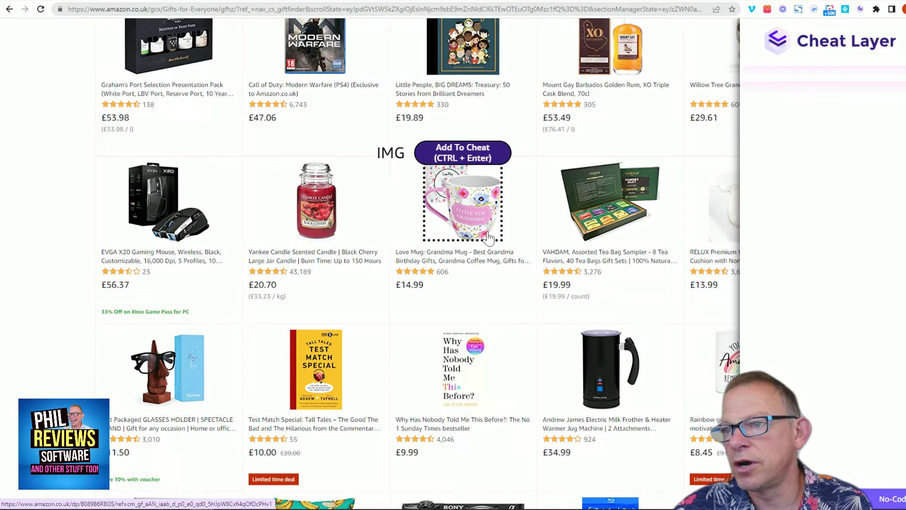
pyautogui.scroll(5, 488, 237)
pyautogui.moveTo(557, 124)
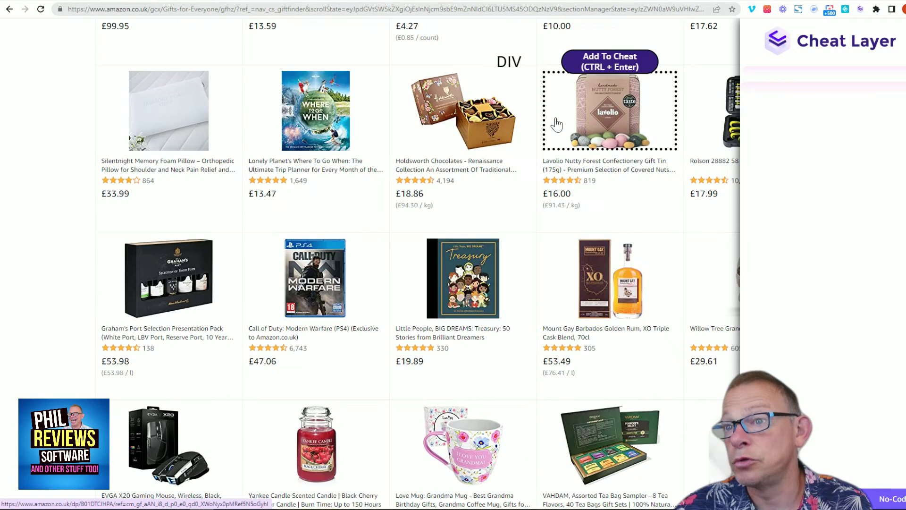
pyautogui.scroll(3, 557, 124)
pyautogui.scroll(-10, 552, 118)
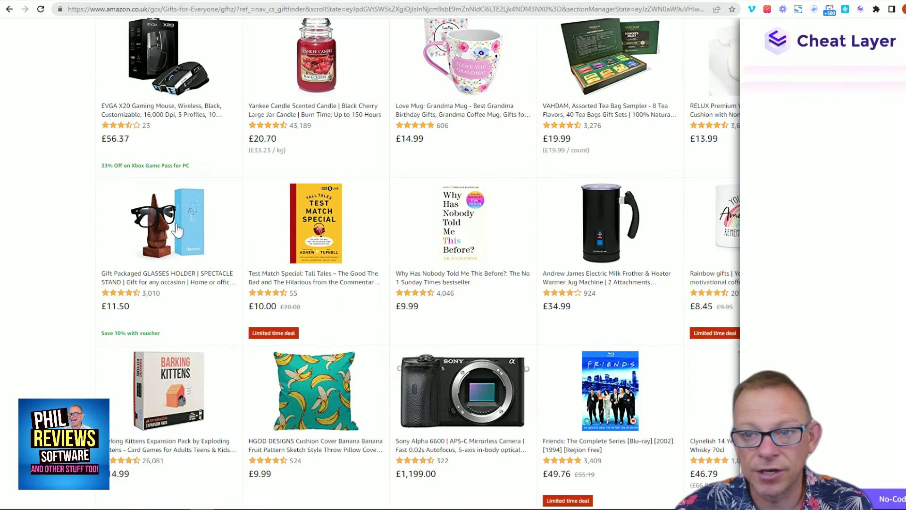
pyautogui.scroll(10, 203, 238)
pyautogui.scroll(5, 211, 139)
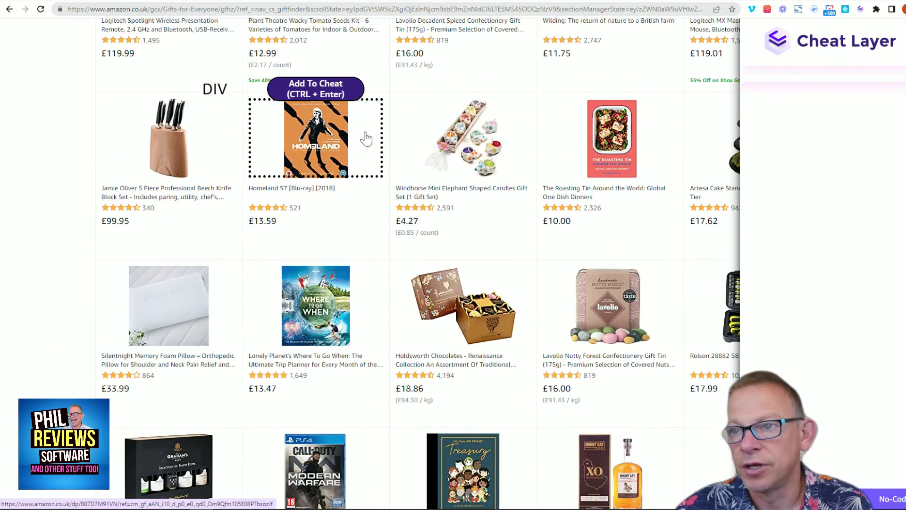
pyautogui.scroll(15, 488, 176)
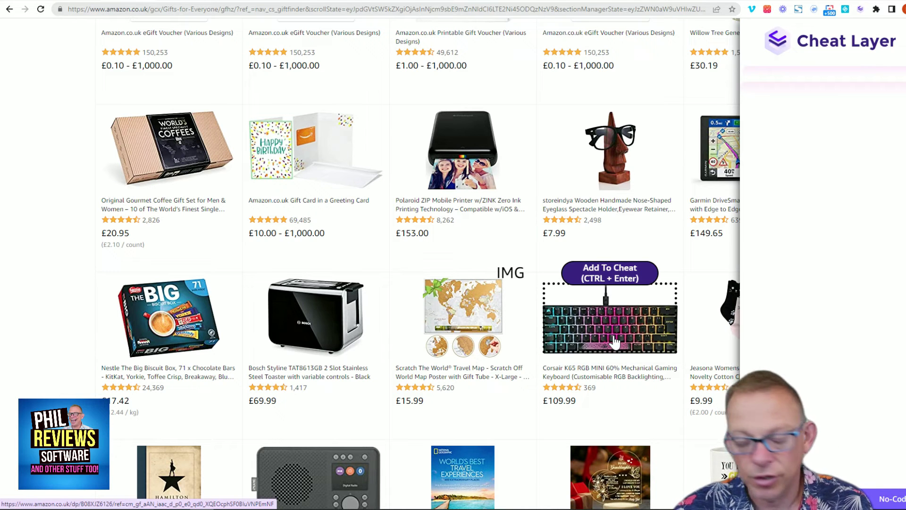
pyautogui.hotkey('ctrl', 'Return')
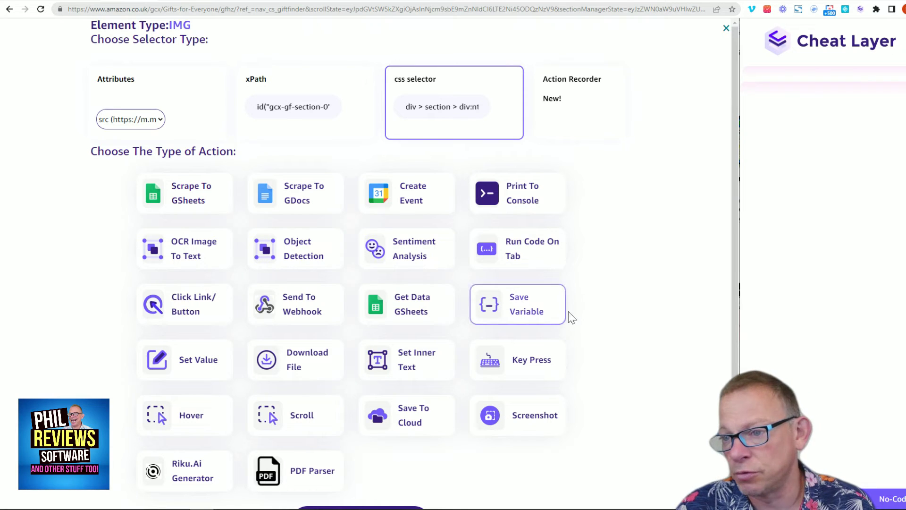
pyautogui.scroll(-1, 615, 395)
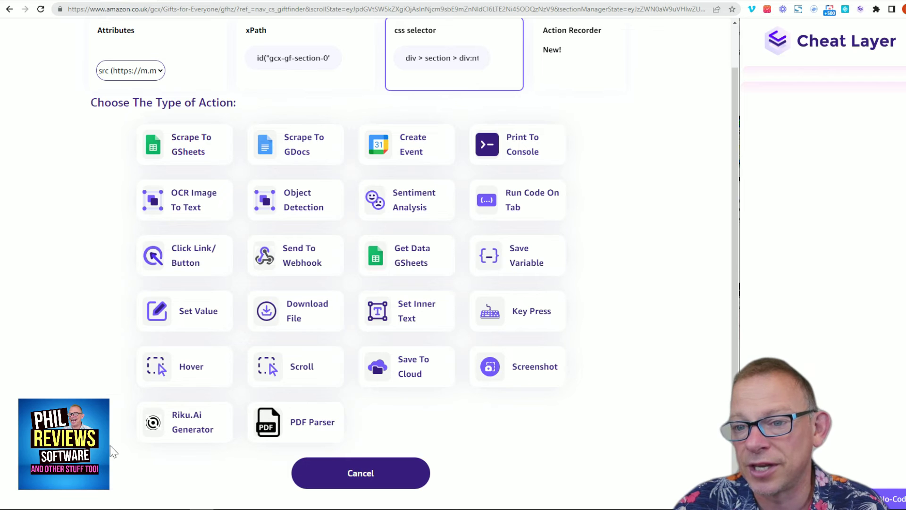
# Cancel the action chooser and browse the Zapier integrations, Cheat Cloud and White Labels sections
pyautogui.click(363, 472)
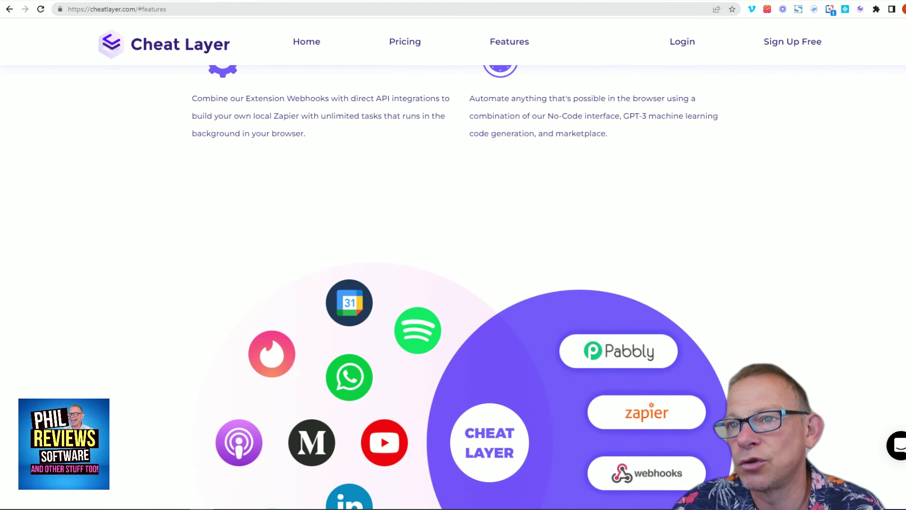
pyautogui.scroll(15, 411, 208)
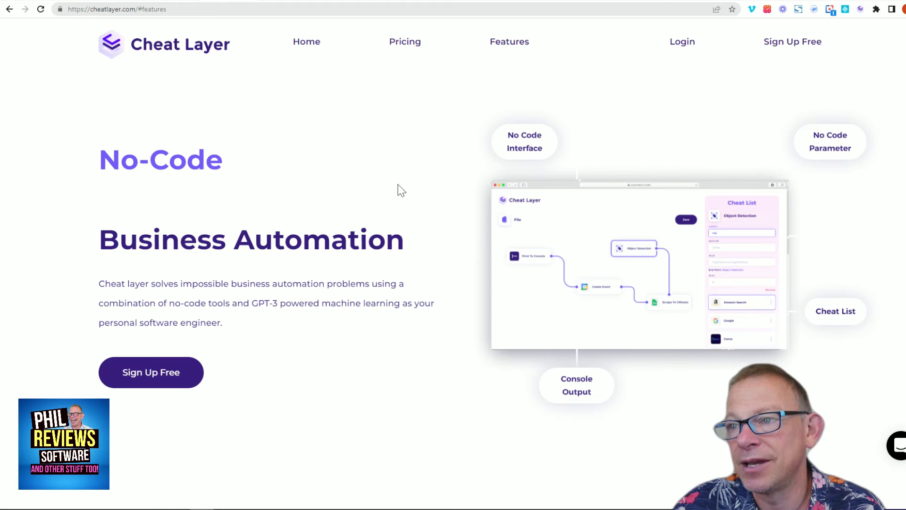
pyautogui.scroll(-8, 399, 187)
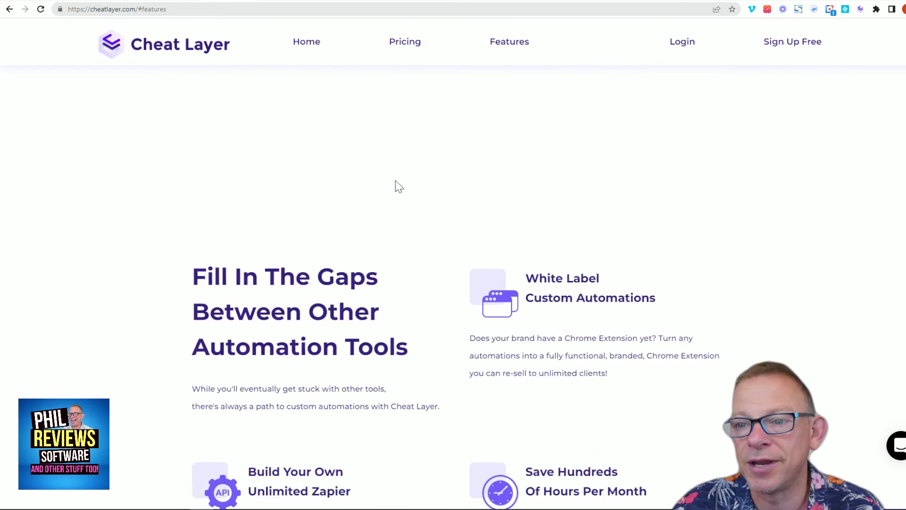
pyautogui.scroll(-4, 396, 181)
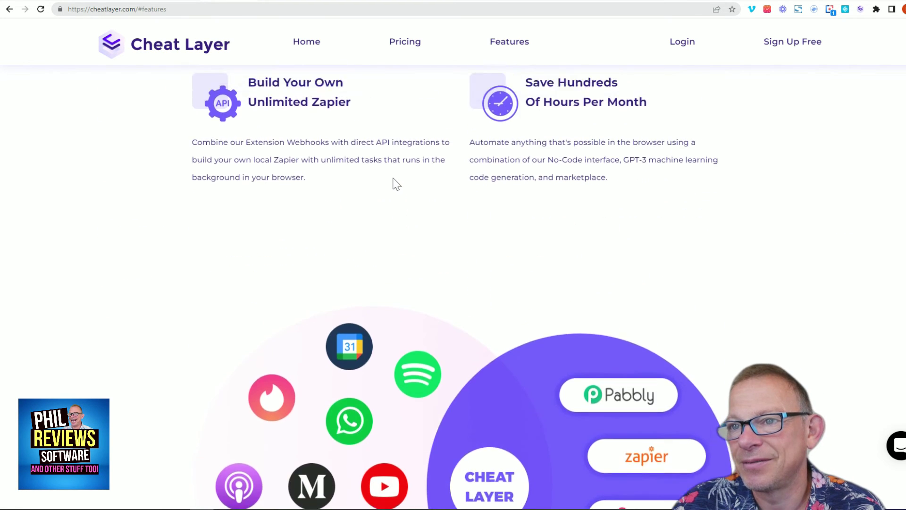
pyautogui.scroll(4, 395, 182)
pyautogui.scroll(-9, 391, 178)
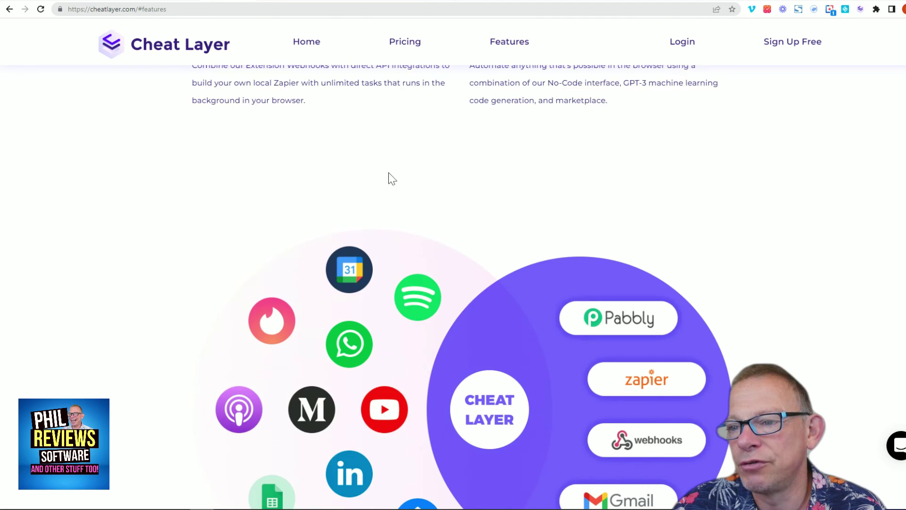
pyautogui.scroll(-6, 390, 178)
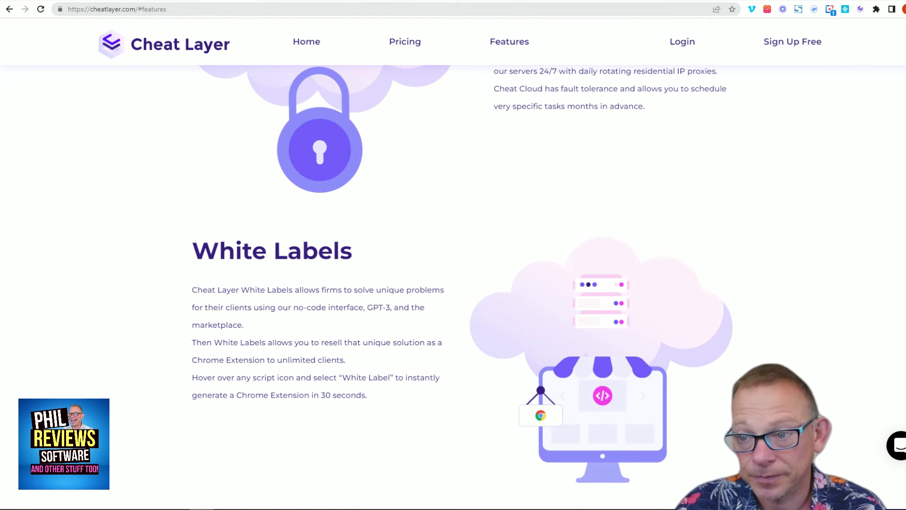
pyautogui.scroll(-15, 262, 332)
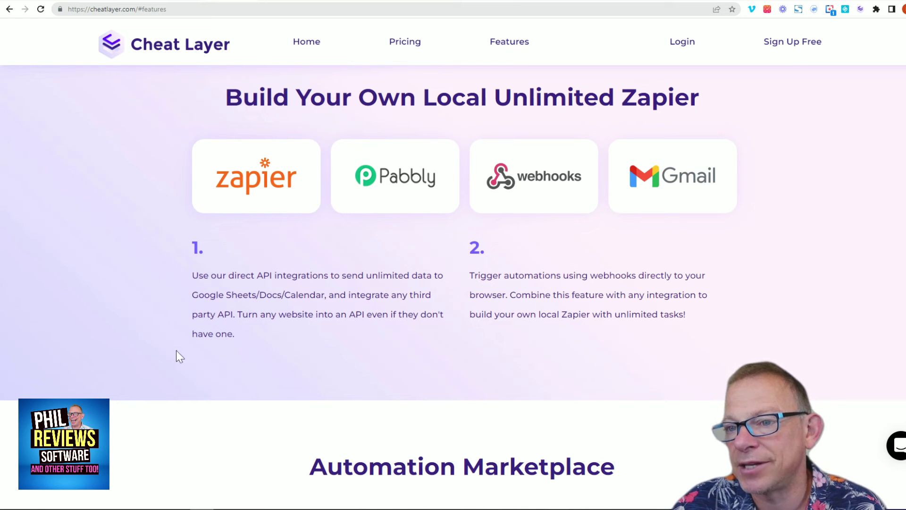
pyautogui.scroll(15, 232, 339)
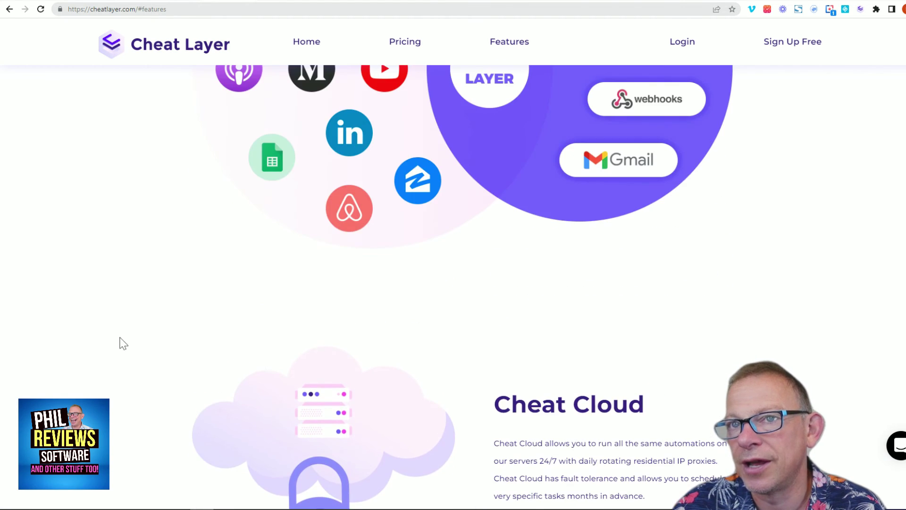